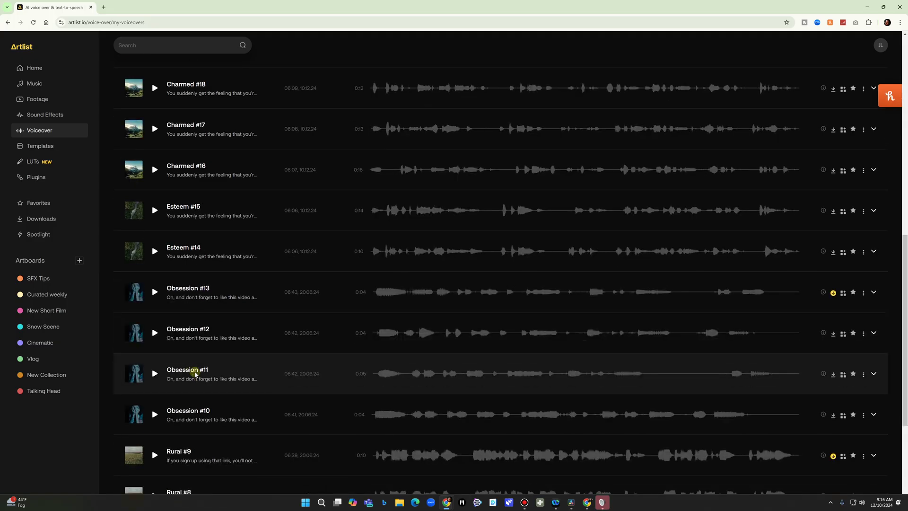
pyautogui.scroll(15, 472, 408)
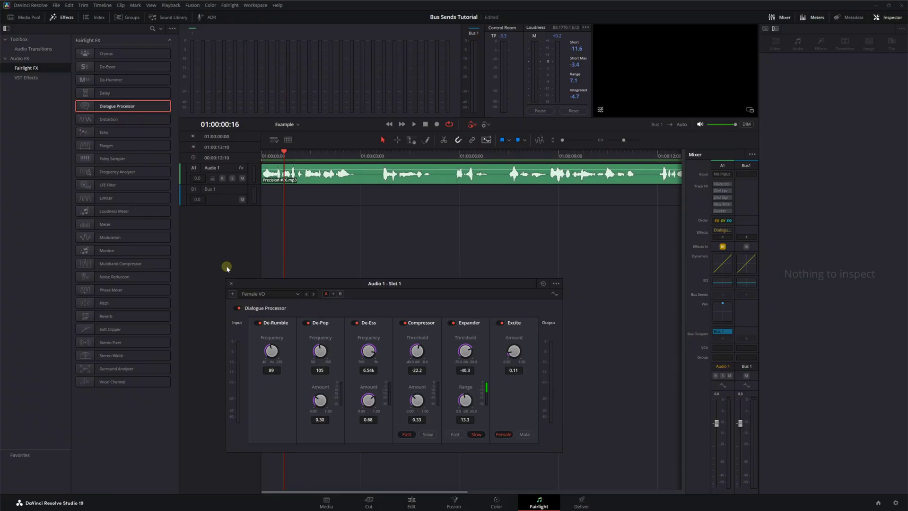
# - Close the Dialogue Processor window and open the Fairlight Bus Format dialog
pyautogui.click(231, 284)
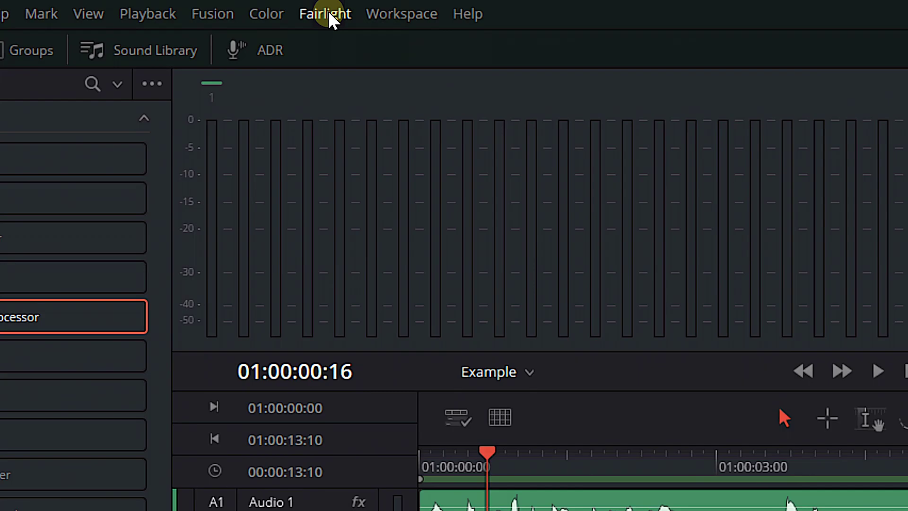
pyautogui.click(329, 10)
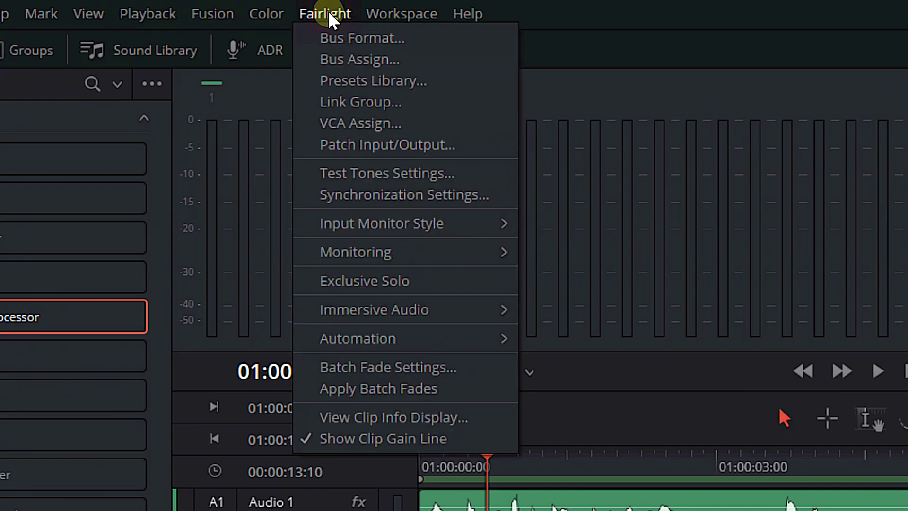
pyautogui.click(348, 41)
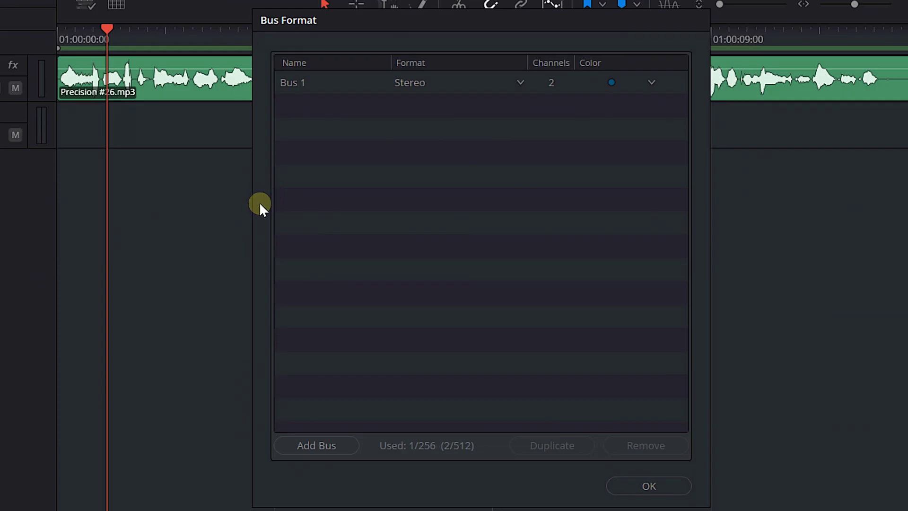
# - Rename Bus 1 to 'Main Out'
pyautogui.doubleClick(290, 82)
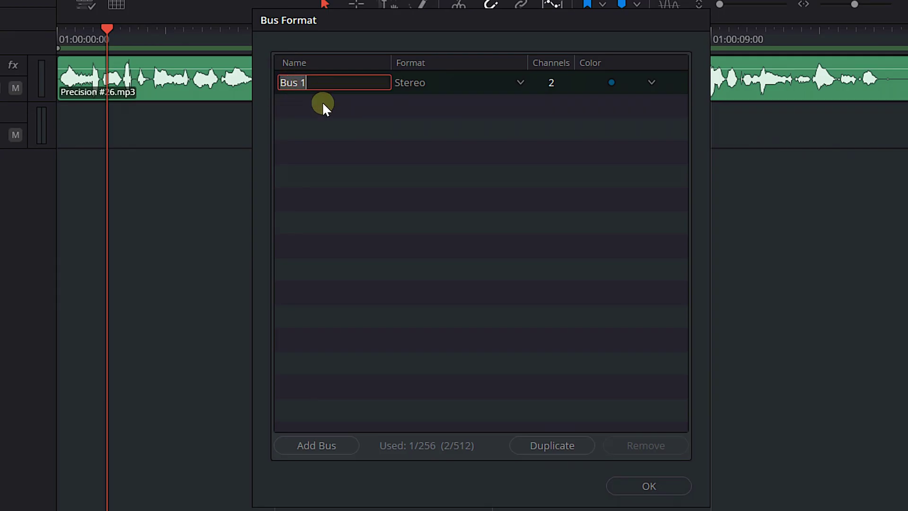
pyautogui.write('Main Out')
pyautogui.press('Return')
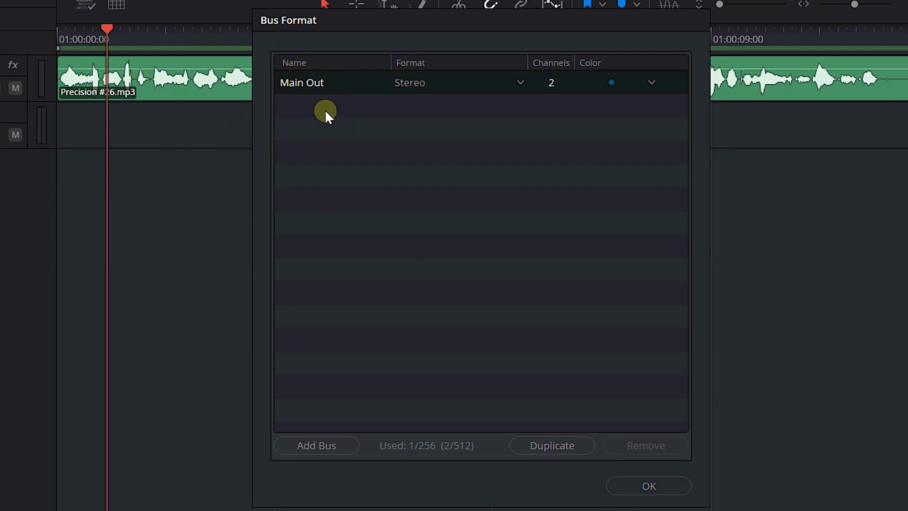
# - Add a second stereo bus named 'DX Verb' coloured purple and apply the bus changes
pyautogui.click(319, 446)
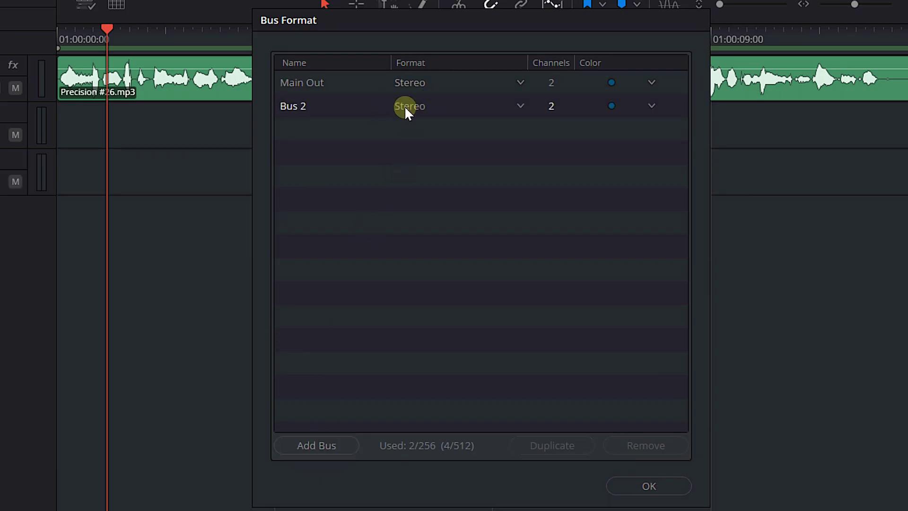
pyautogui.doubleClick(296, 105)
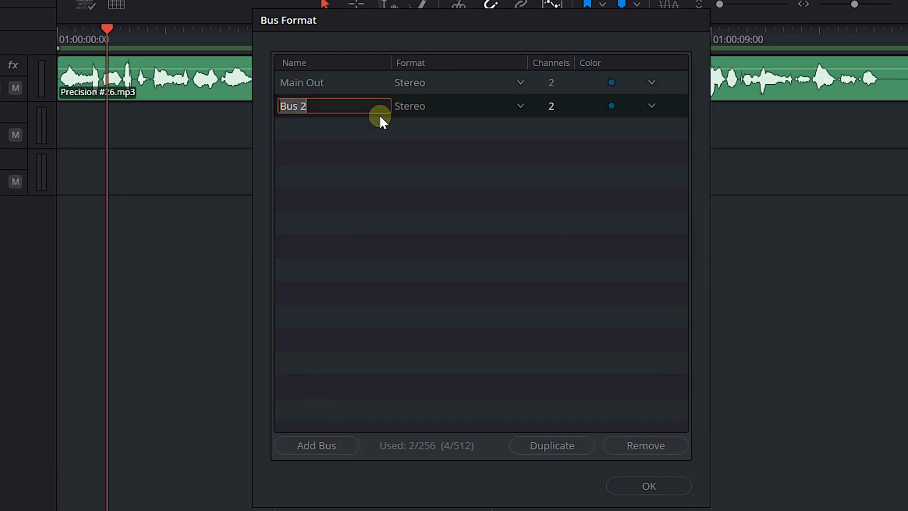
pyautogui.write('DX Verb')
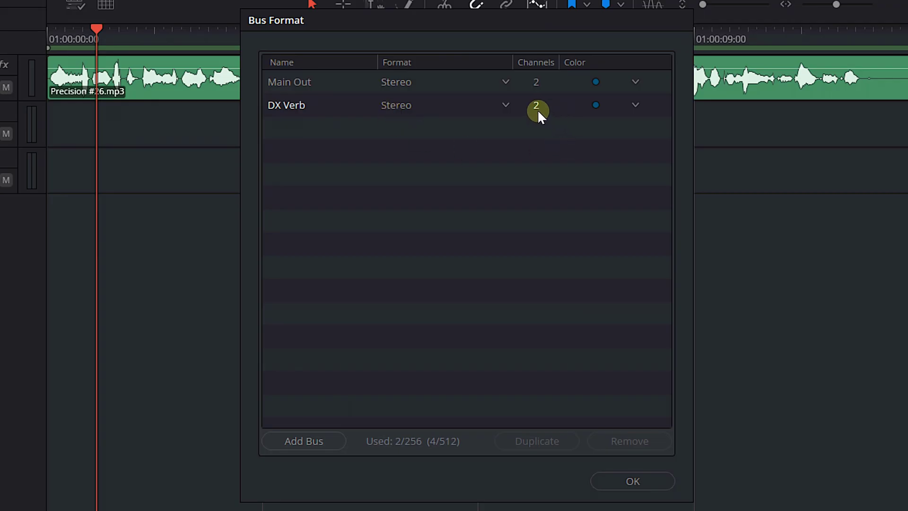
pyautogui.click(634, 103)
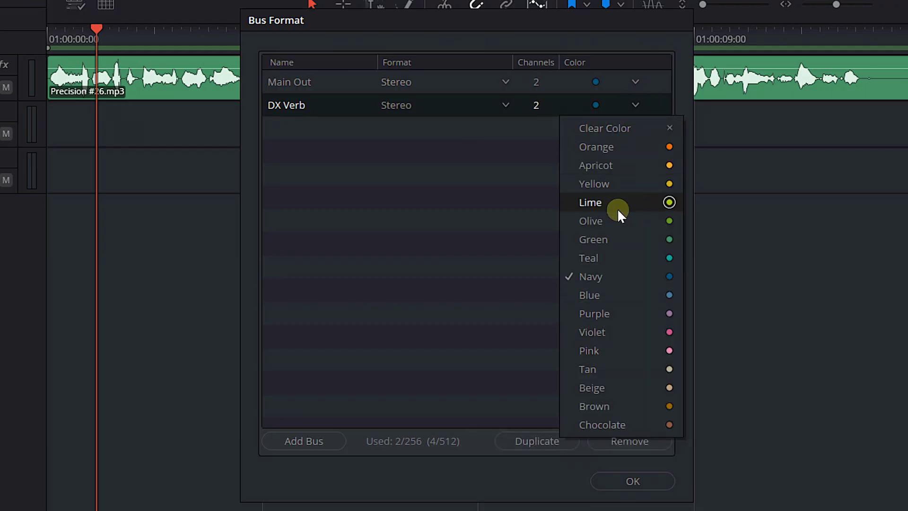
pyautogui.click(615, 313)
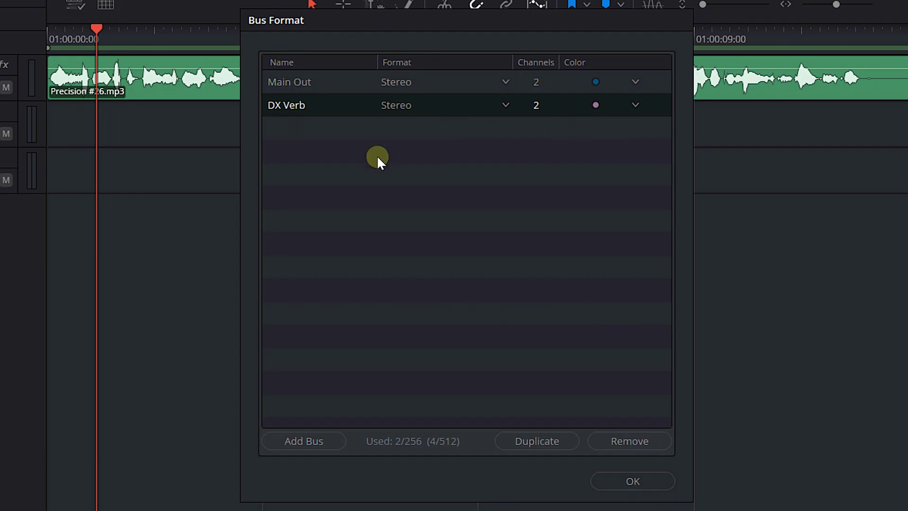
pyautogui.click(634, 482)
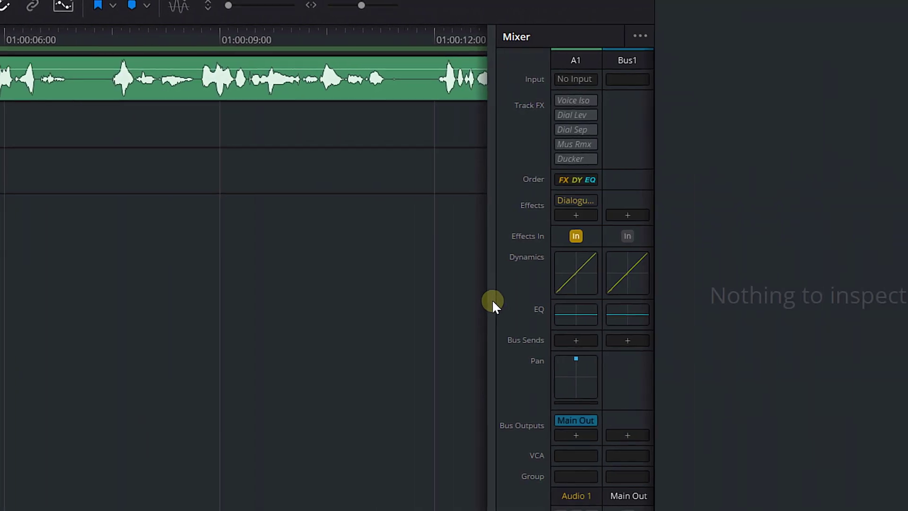
# - Widen the Mixer panel until the DX Verb bus column shows beside Audio 1 and Main Out
pyautogui.moveTo(493, 301); pyautogui.dragTo(204, 362)
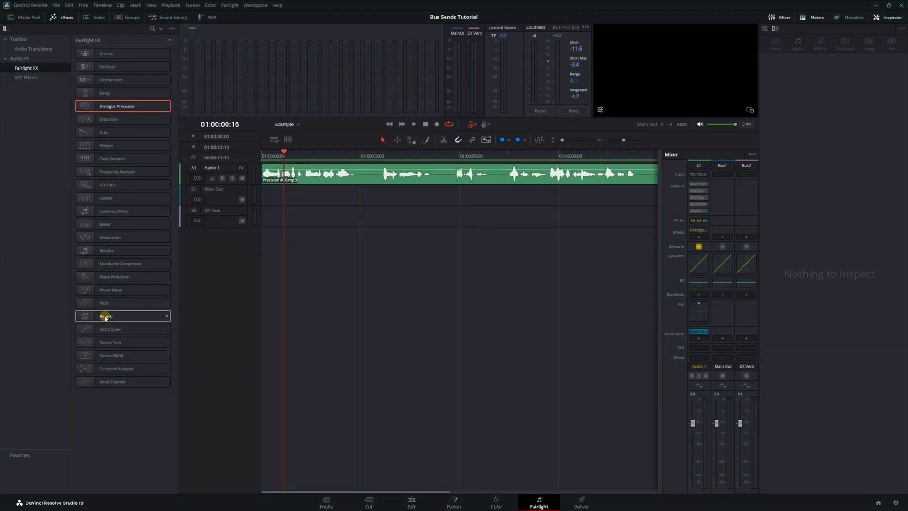
# - Put a Reverb effect on the DX Verb bus and choose its Cathedral preset
pyautogui.click(750, 210)
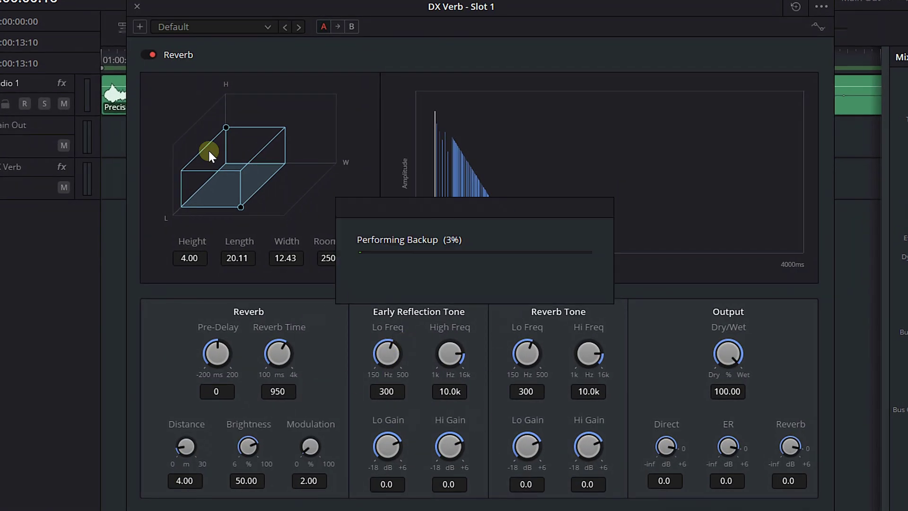
pyautogui.click(265, 28)
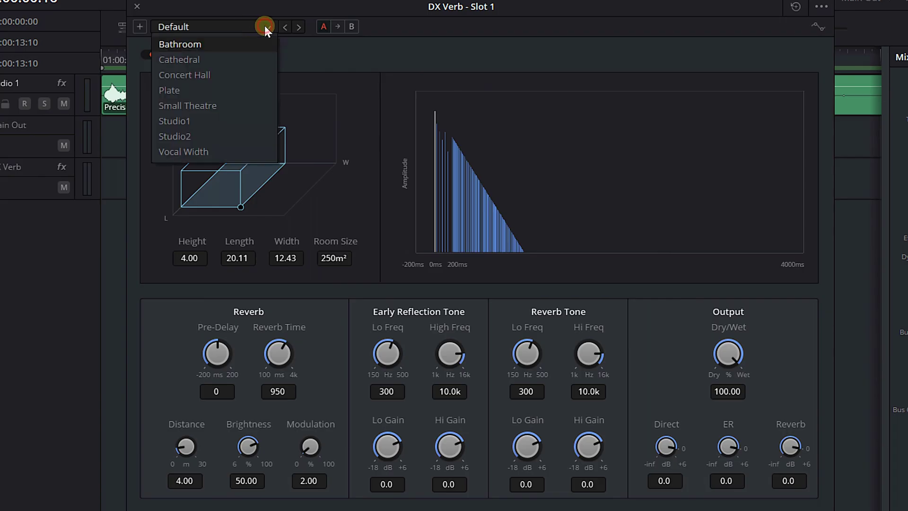
pyautogui.click(197, 59)
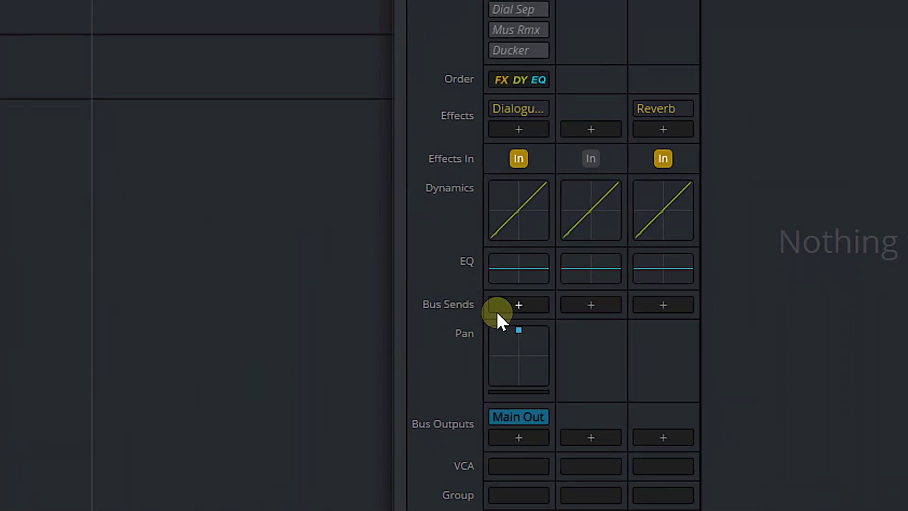
# - Add a bus send from Audio 1 to DX Verb at a 0.0 send level
pyautogui.click(519, 304)
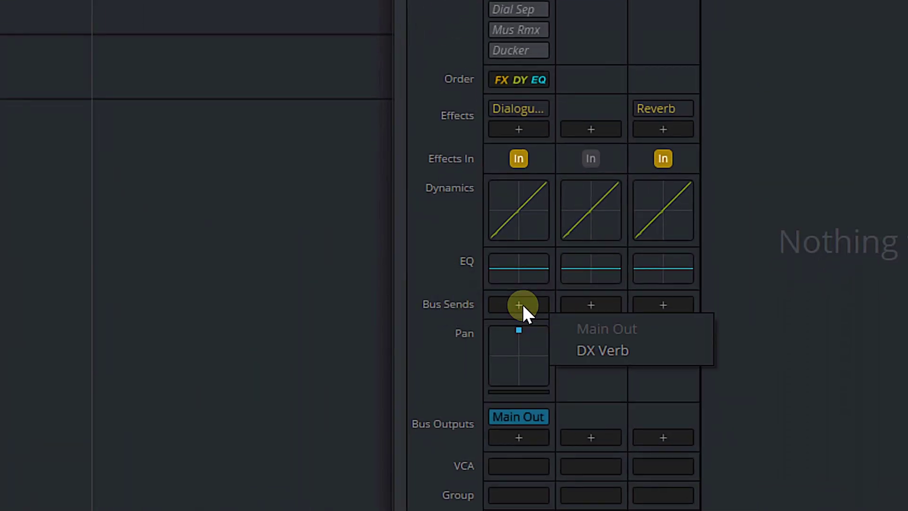
pyautogui.click(612, 351)
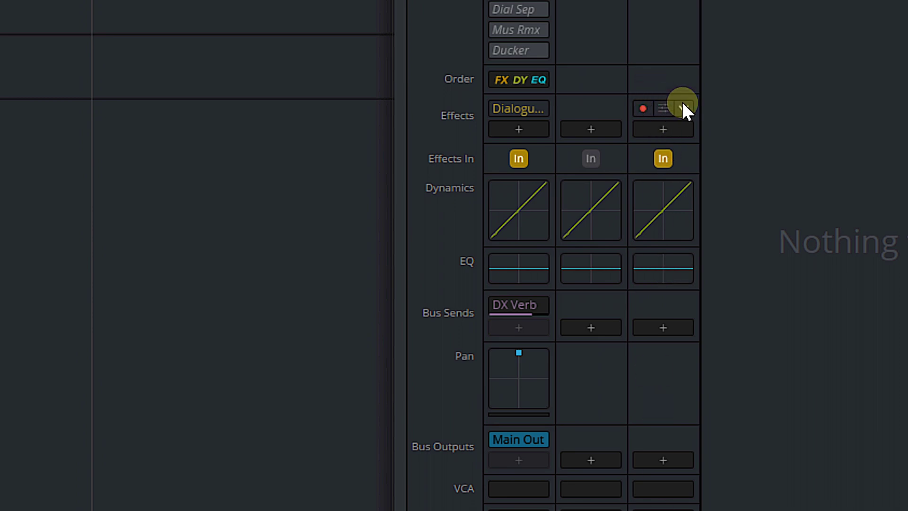
pyautogui.click(520, 306)
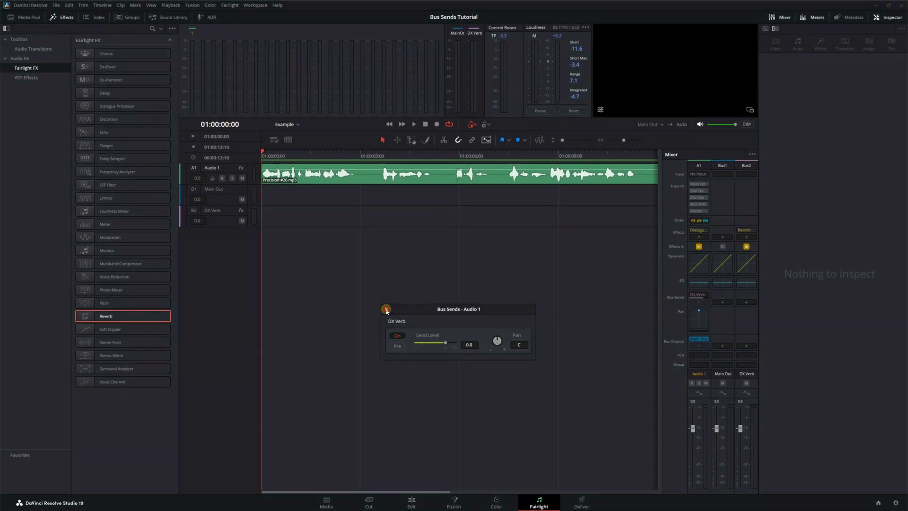
pyautogui.click(223, 186)
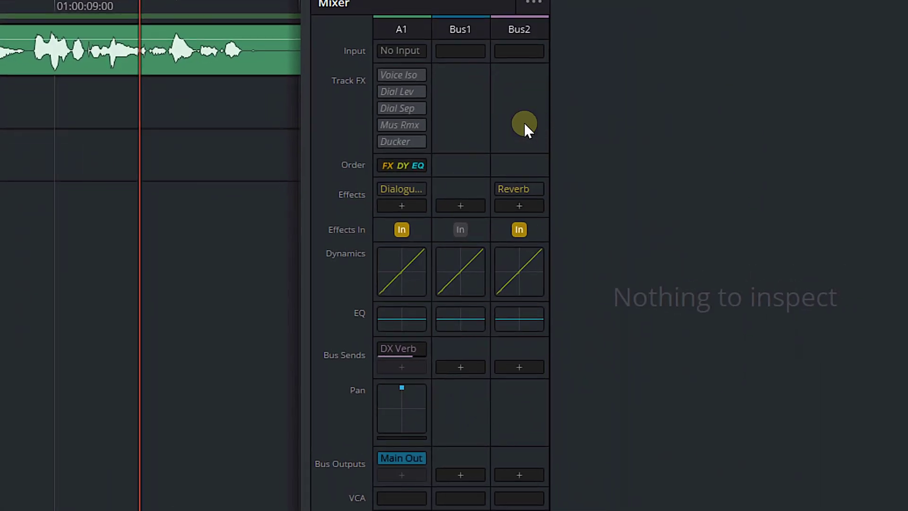
# - Route Bus2 (DX Verb) output to Main Out and play the dialogue from the start
pyautogui.click(523, 476)
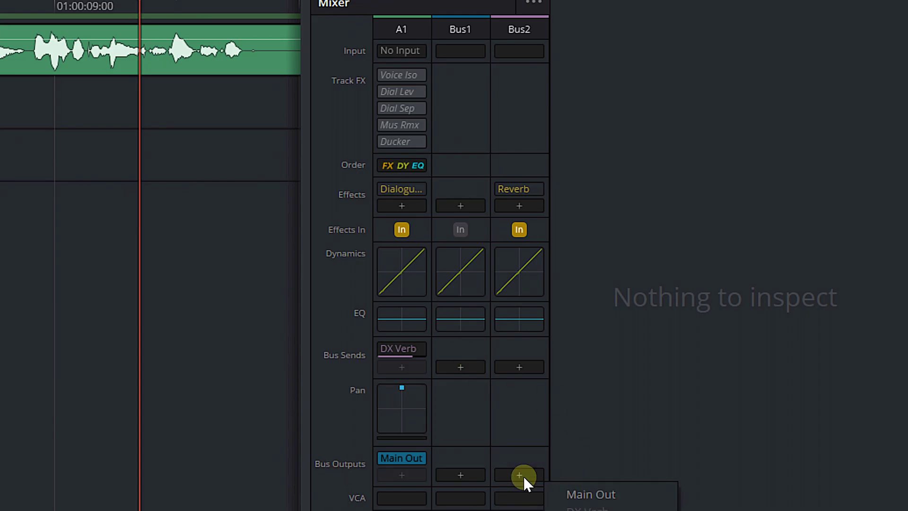
pyautogui.click(601, 492)
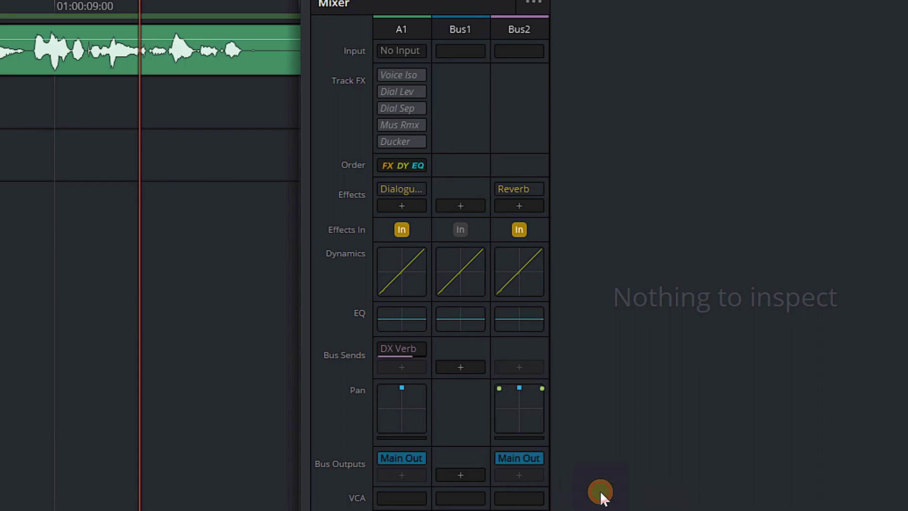
pyautogui.press('Home')
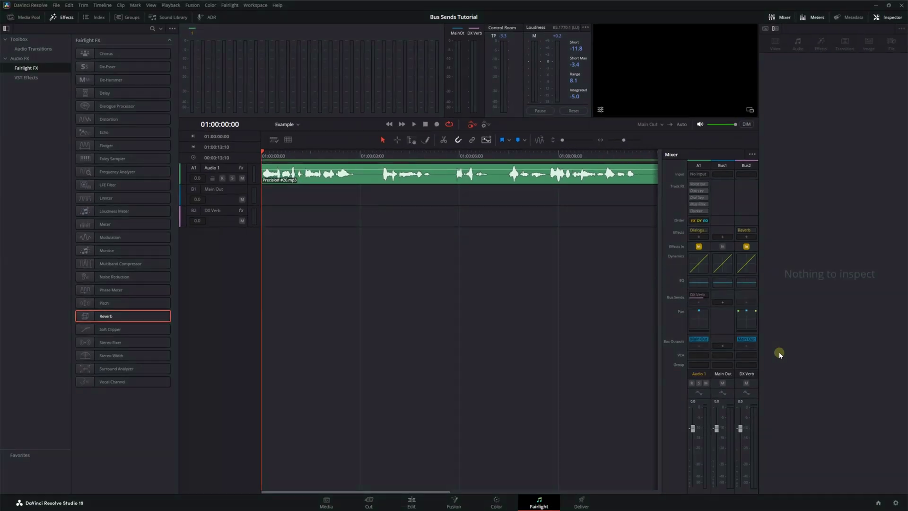
pyautogui.press('space')
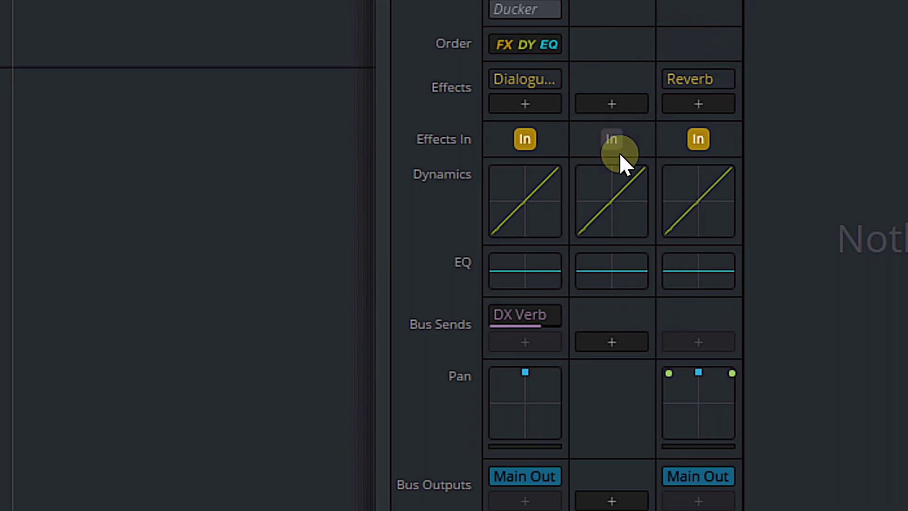
# - Show the DX Verb Reverb plugin controls with the Cathedral preset and Dry/Wet 100.00
pyautogui.moveTo(677, 67)
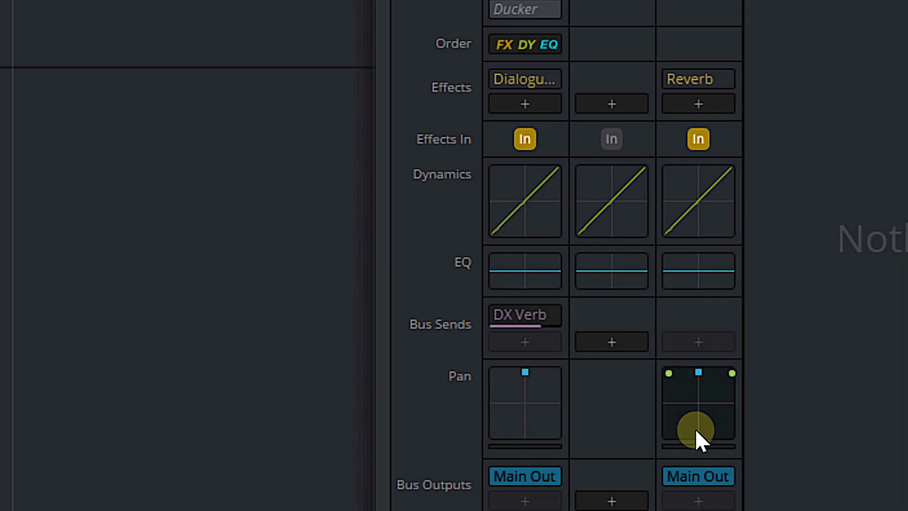
pyautogui.click(709, 487)
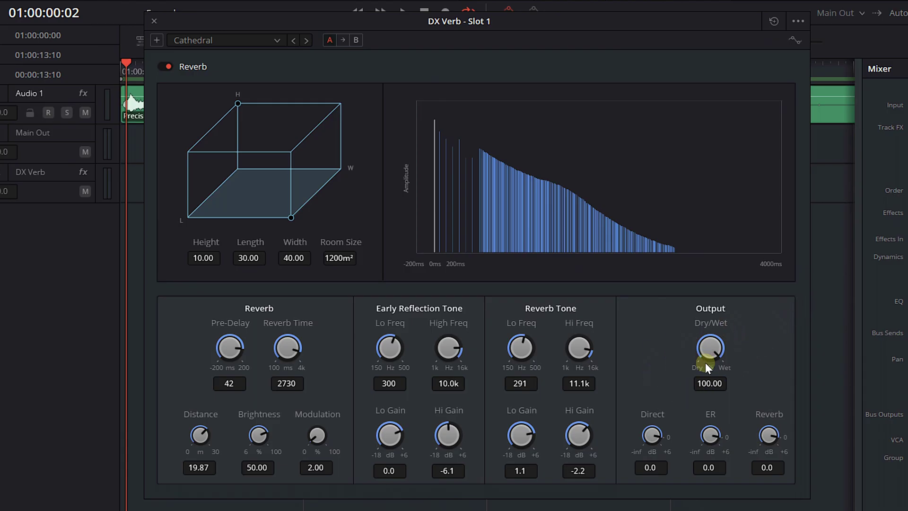
# - Close the 'DX Verb - Slot 1' reverb window to return to the mixer
pyautogui.click(154, 22)
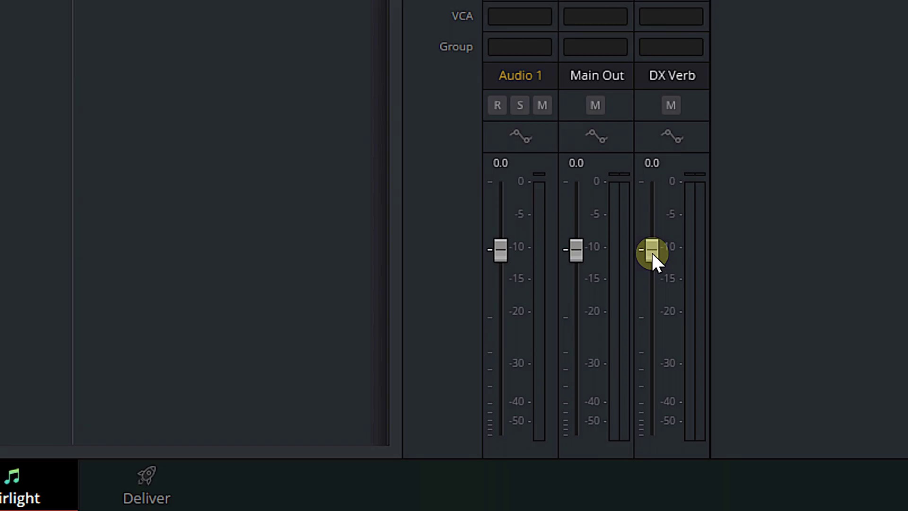
# - Play the dialogue and pull the DX Verb bus fader down toward -14 dB
pyautogui.press('space')
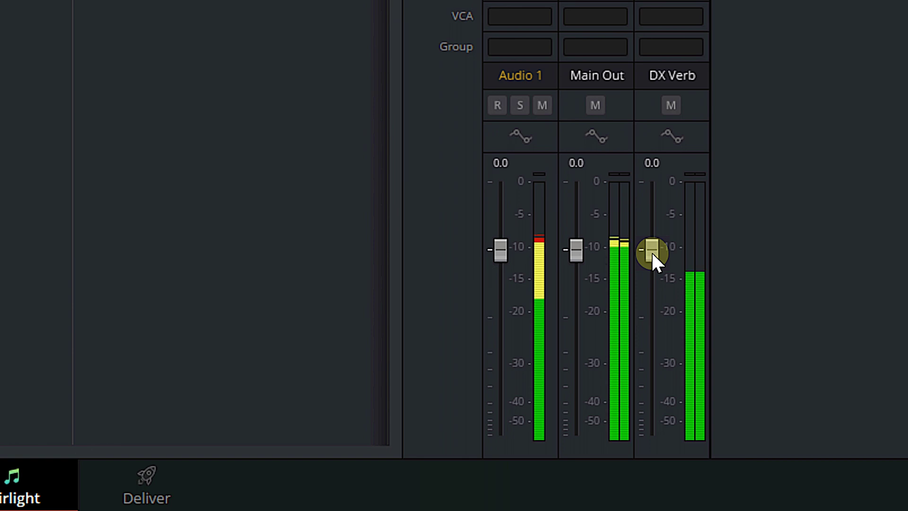
pyautogui.moveTo(652, 254); pyautogui.dragTo(648, 286)
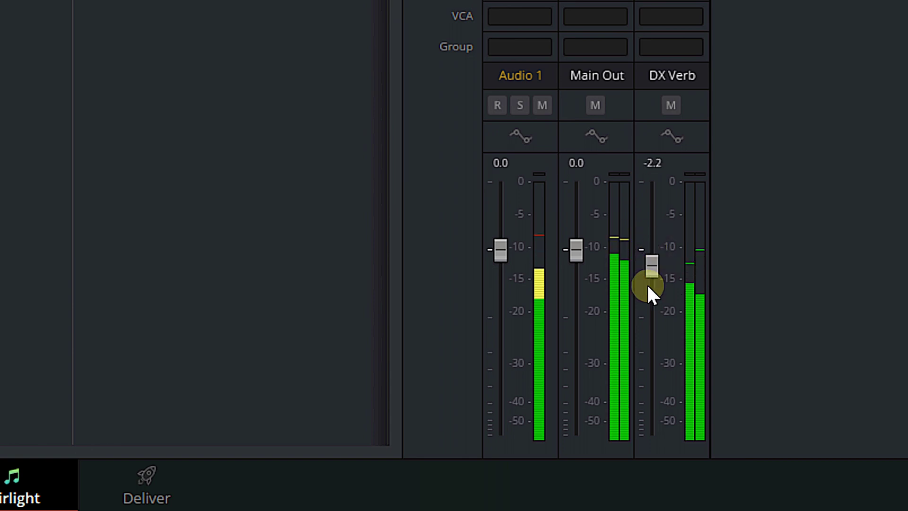
pyautogui.moveTo(639, 326); pyautogui.dragTo(636, 351)
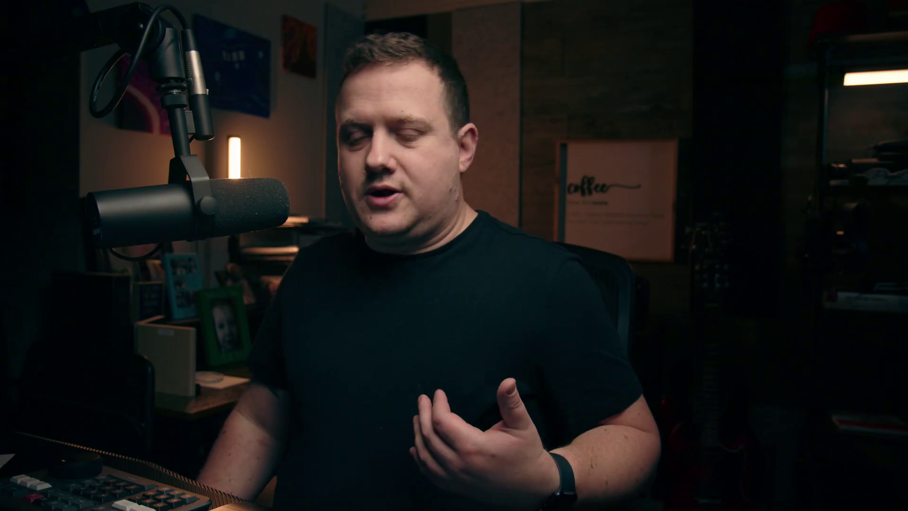